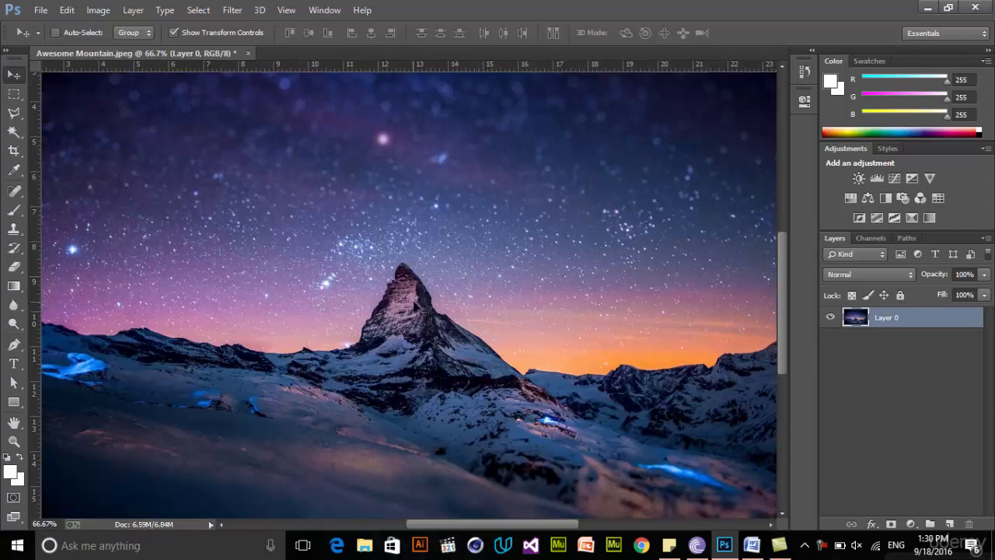
{"action": "left_click", "coordinate": [68, 11]}
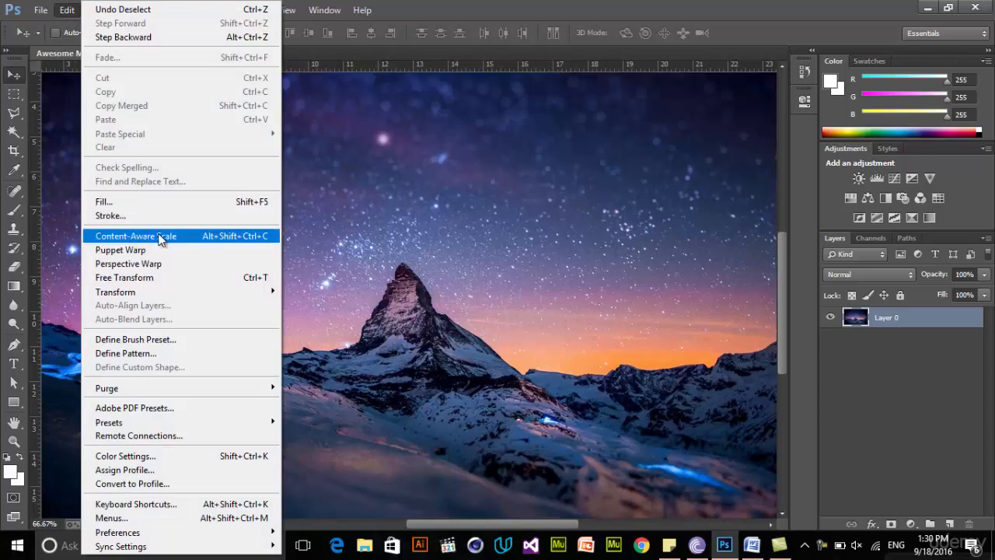
{"action": "left_click", "coordinate": [133, 208]}
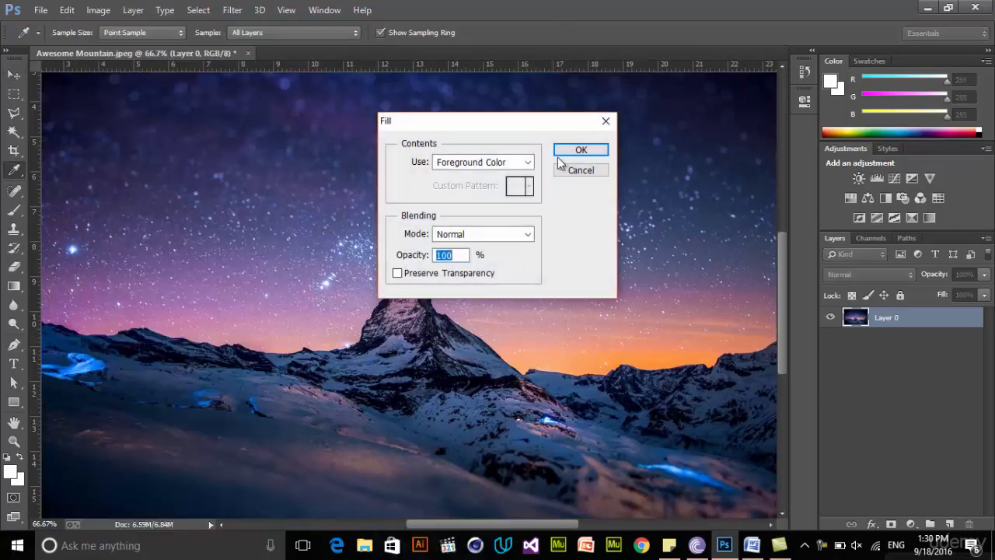
{"action": "left_click", "coordinate": [501, 171]}
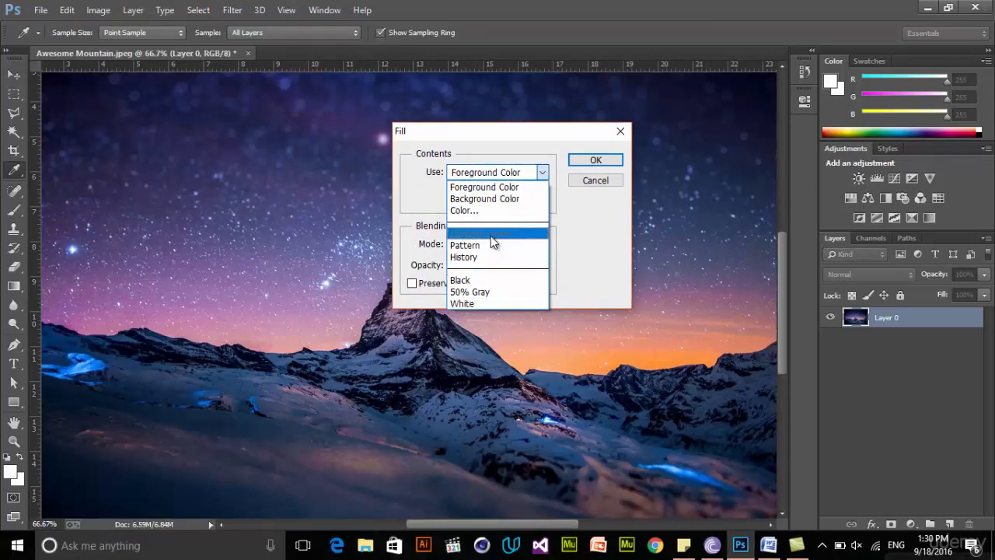
{"action": "left_click", "coordinate": [482, 174]}
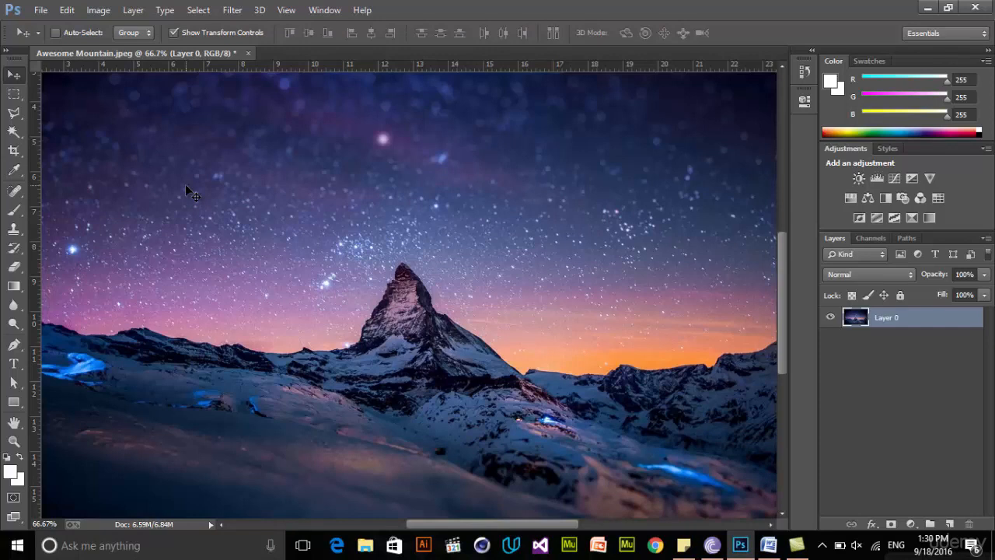
Try squeezing the mountain image horizontally to about 61% width with a free transform, then stretch it back to full width.
{"action": "key", "text": "ctrl+minus"}
{"action": "key", "text": "ctrl+minus"}
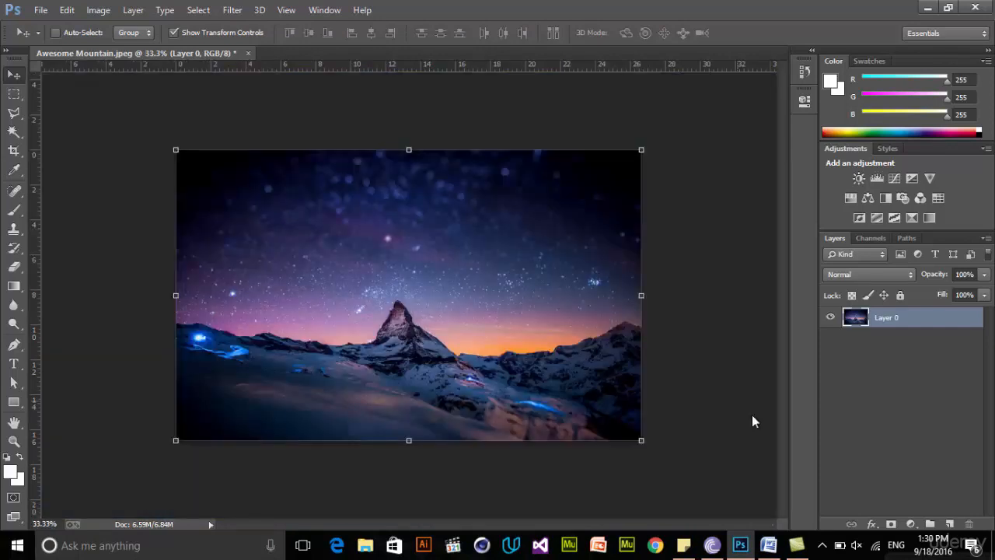
{"action": "left_click_drag", "start_coordinate": [640, 440], "coordinate": [459, 440]}
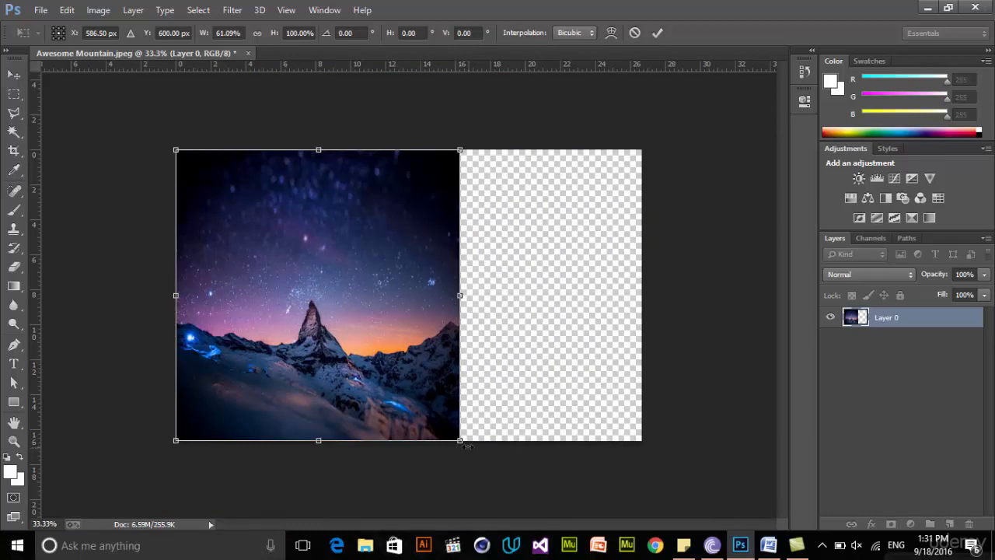
{"action": "left_click_drag", "start_coordinate": [461, 442], "coordinate": [646, 446]}
{"action": "key", "text": "Return"}
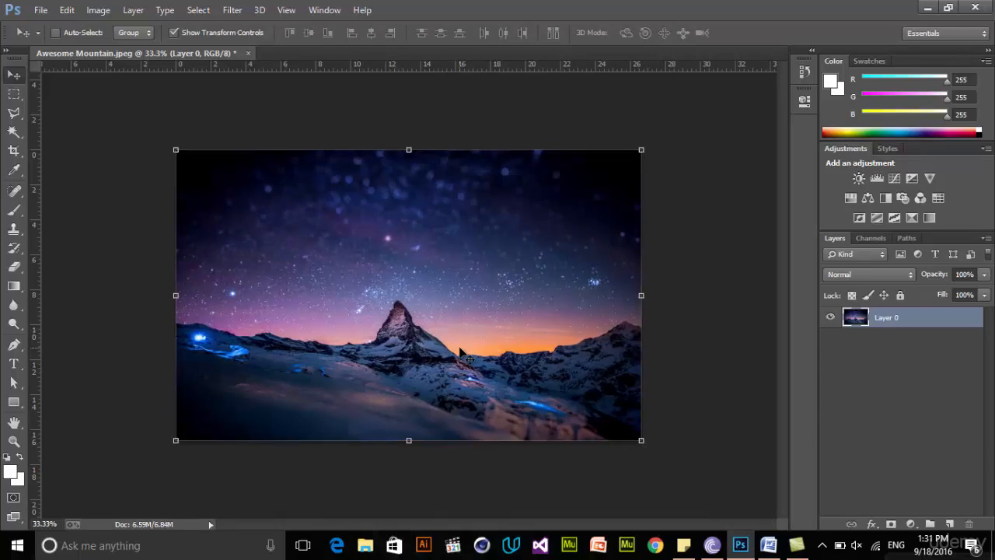
Narrow the mountain image to about 43% of its width with Content-Aware Scale, keeping its full height, and apply it.
{"action": "left_click", "coordinate": [98, 9]}
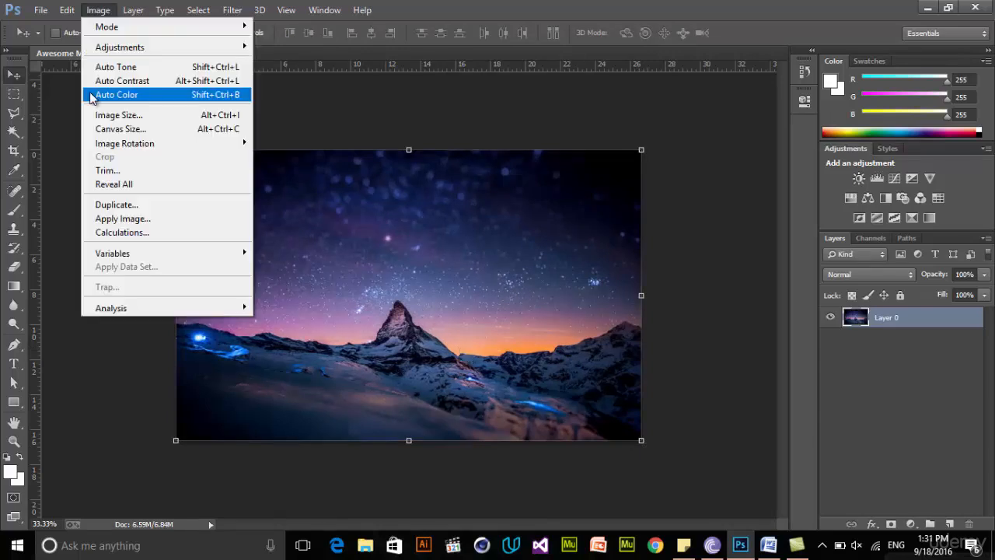
{"action": "left_click", "coordinate": [109, 95]}
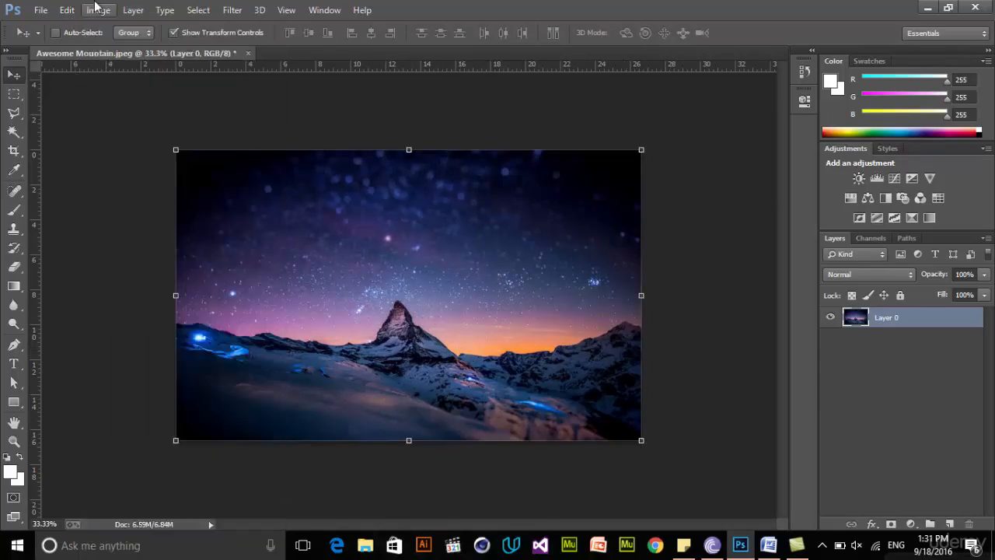
{"action": "left_click", "coordinate": [68, 10]}
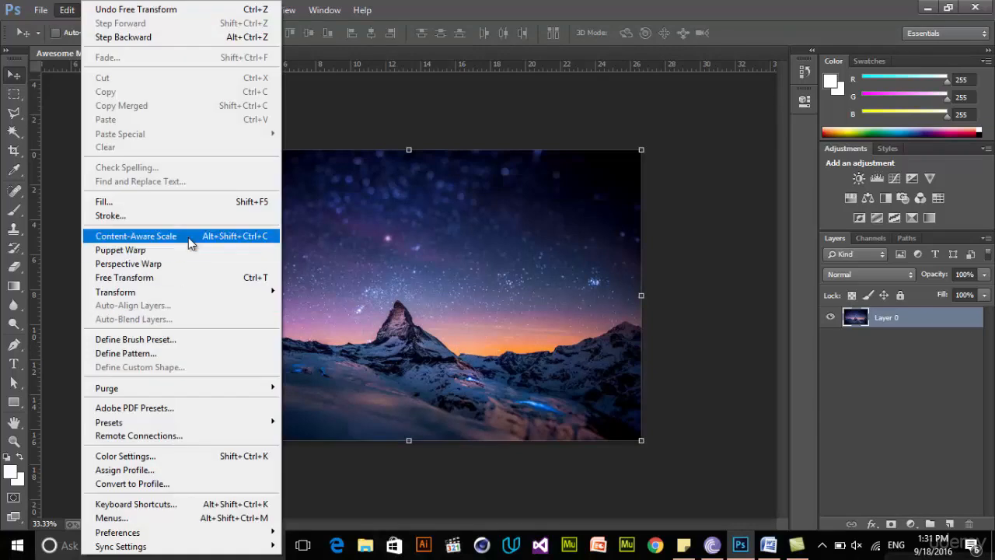
{"action": "left_click", "coordinate": [128, 243]}
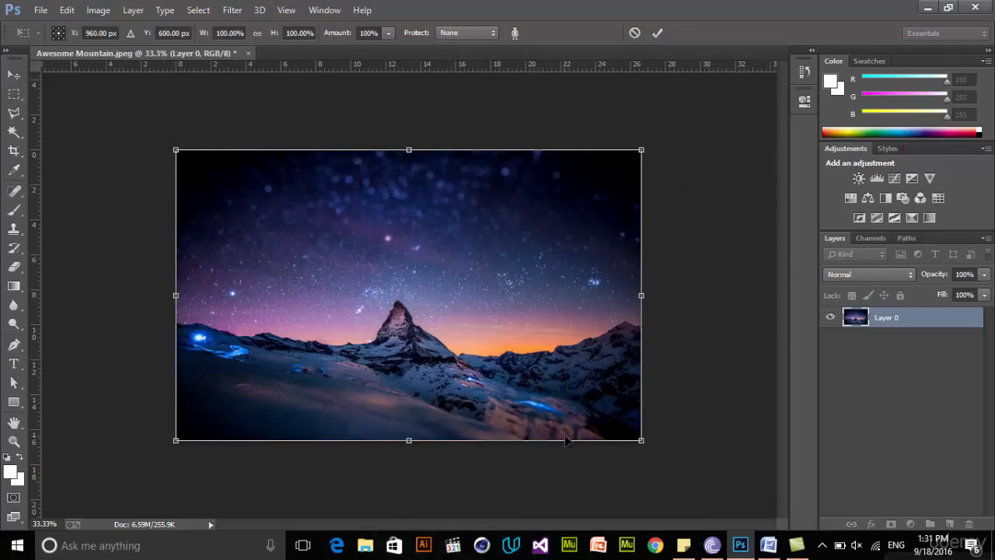
{"action": "left_click_drag", "start_coordinate": [644, 298], "coordinate": [490, 316]}
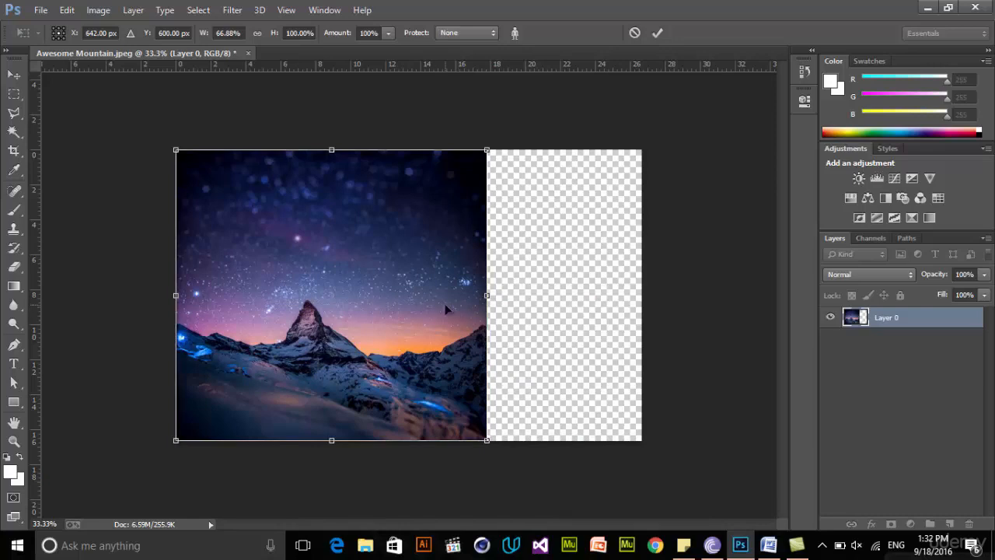
{"action": "left_click_drag", "start_coordinate": [486, 296], "coordinate": [377, 339]}
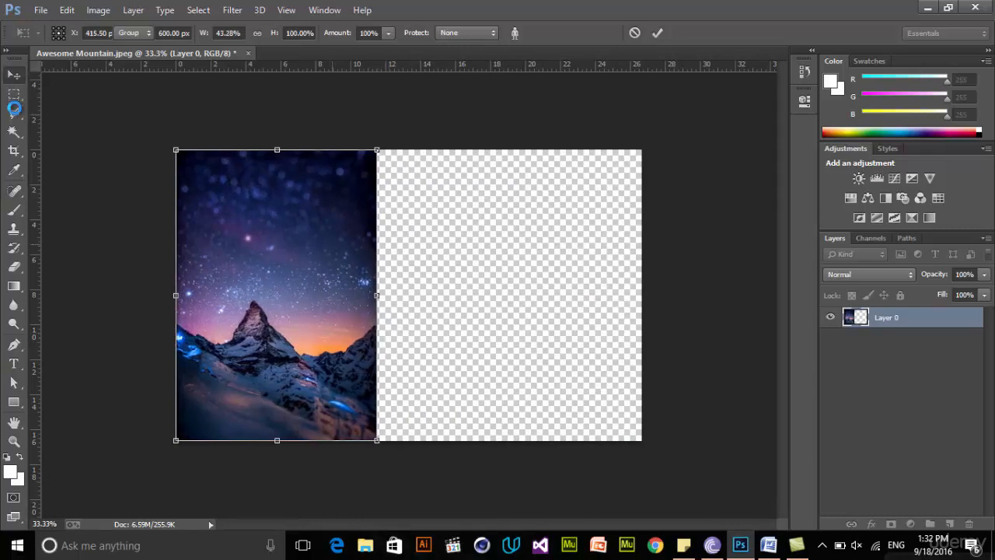
{"action": "left_click", "coordinate": [14, 153]}
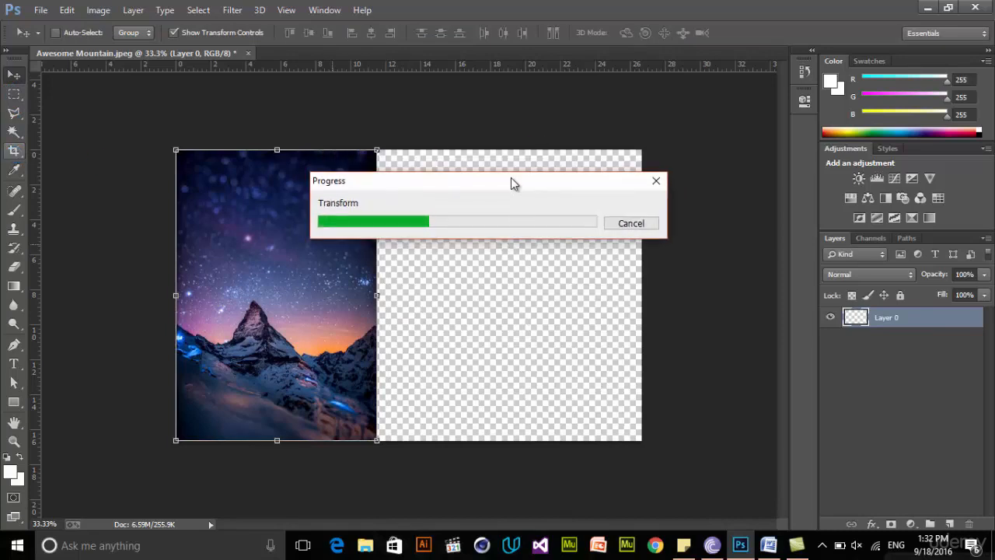
Crop the canvas to the narrowed mountain image, cutting off the empty transparent area beside it.
{"action": "left_click", "coordinate": [14, 150]}
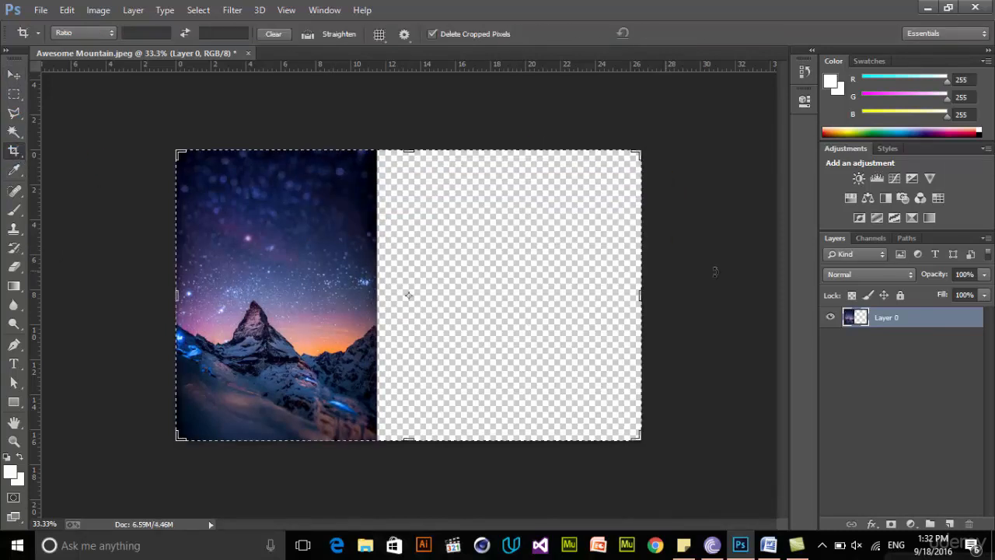
{"action": "left_click_drag", "start_coordinate": [377, 295], "coordinate": [509, 304]}
{"action": "key", "text": "Return"}
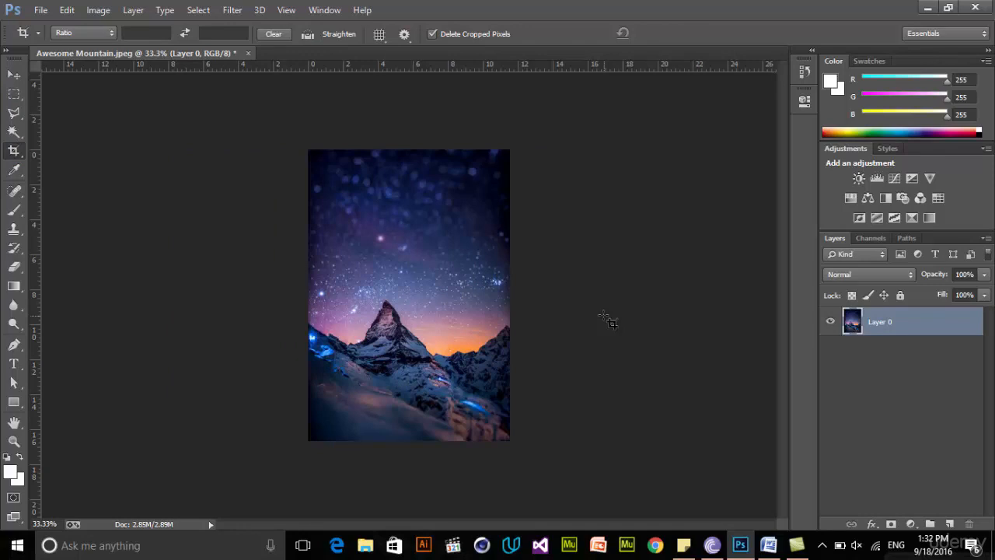
{"action": "left_click", "coordinate": [12, 77]}
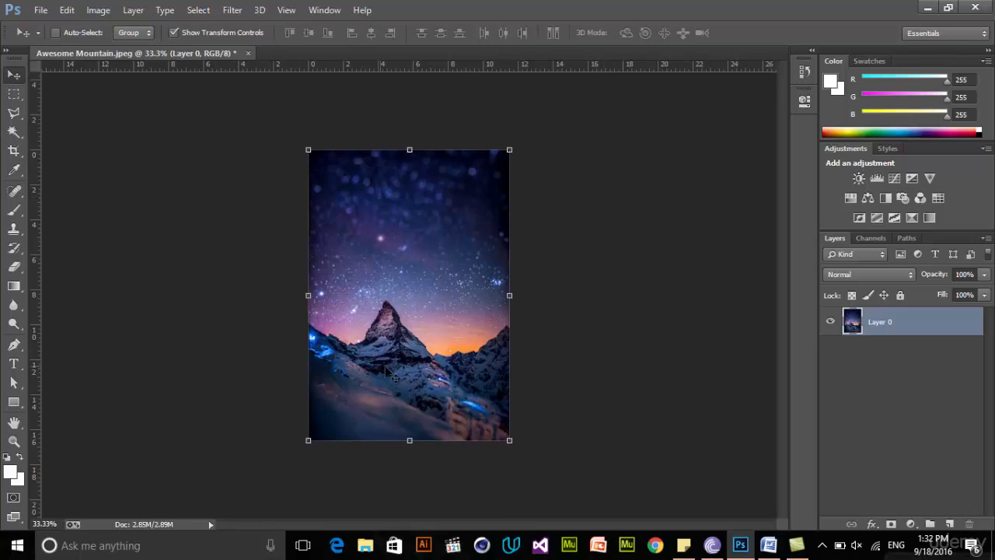
Paint sky over the tip of the mountain peak with the Clone Stamp tool, using a brush size of 35.
{"action": "key", "text": "ctrl+plus"}
{"action": "left_click", "coordinate": [14, 230]}
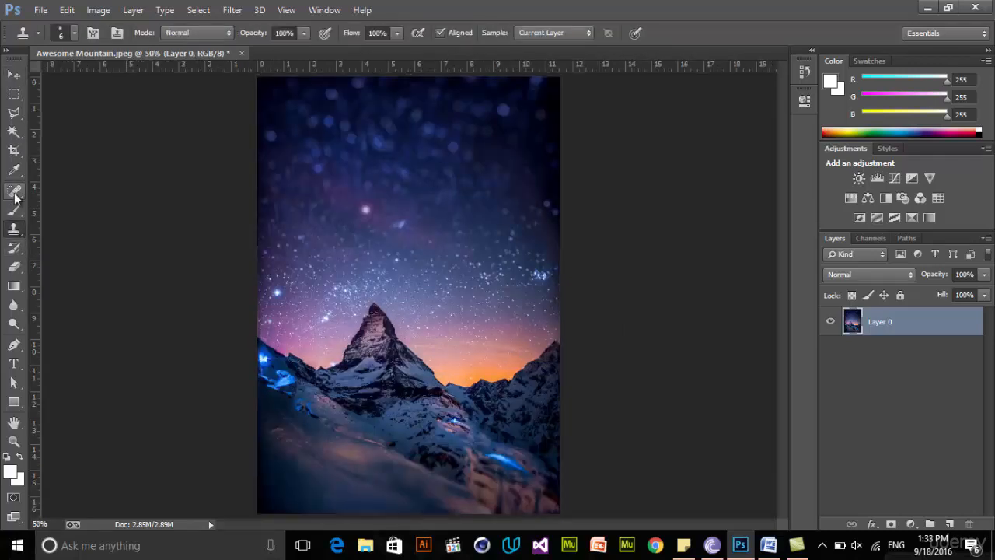
{"action": "left_click", "coordinate": [232, 10]}
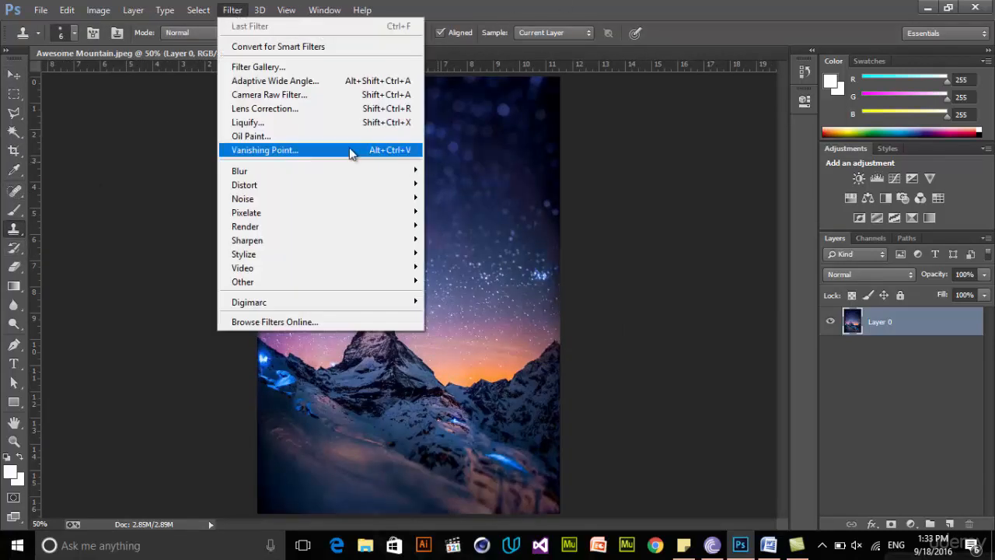
{"action": "left_click", "coordinate": [84, 130]}
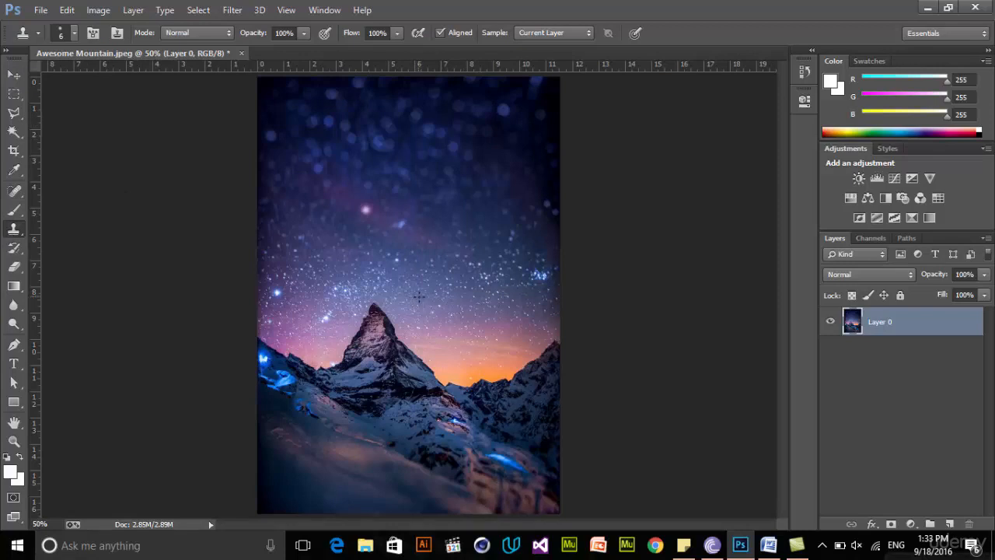
{"action": "key", "text": "bracketright"}
{"action": "key", "text": "bracketright"}
{"action": "key", "text": "bracketright"}
{"action": "key", "text": "bracketright"}
{"action": "key", "text": "bracketright"}
{"action": "key", "text": "bracketright"}
{"action": "key", "text": "bracketright"}
{"action": "key", "text": "bracketright"}
{"action": "mouse_move", "coordinate": [380, 312]}
{"action": "left_mouse_down"}
{"action": "mouse_move", "coordinate": [371, 314]}
{"action": "mouse_move", "coordinate": [389, 319]}
{"action": "mouse_move", "coordinate": [374, 309]}
{"action": "left_mouse_up"}
{"action": "left_click_drag", "start_coordinate": [356, 343], "coordinate": [389, 348]}
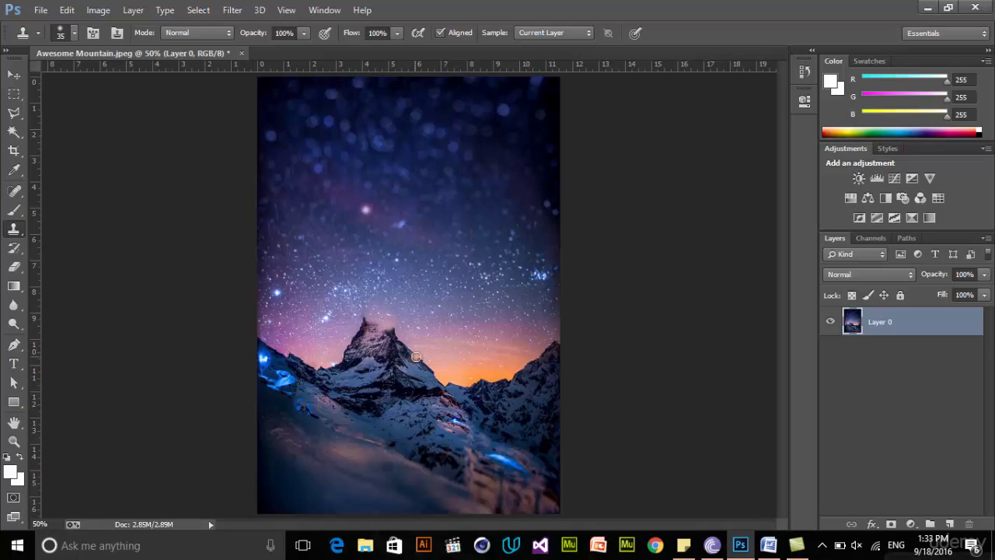
Try a Content-Aware fill on a polygonal selection around the whole mountain peak.
{"action": "left_click", "coordinate": [17, 94]}
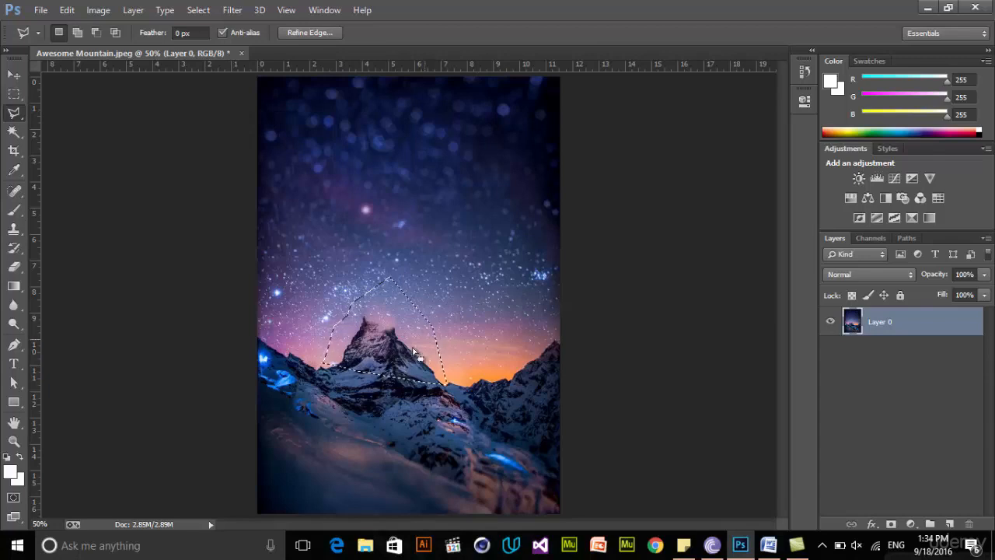
{"action": "left_click", "coordinate": [70, 11]}
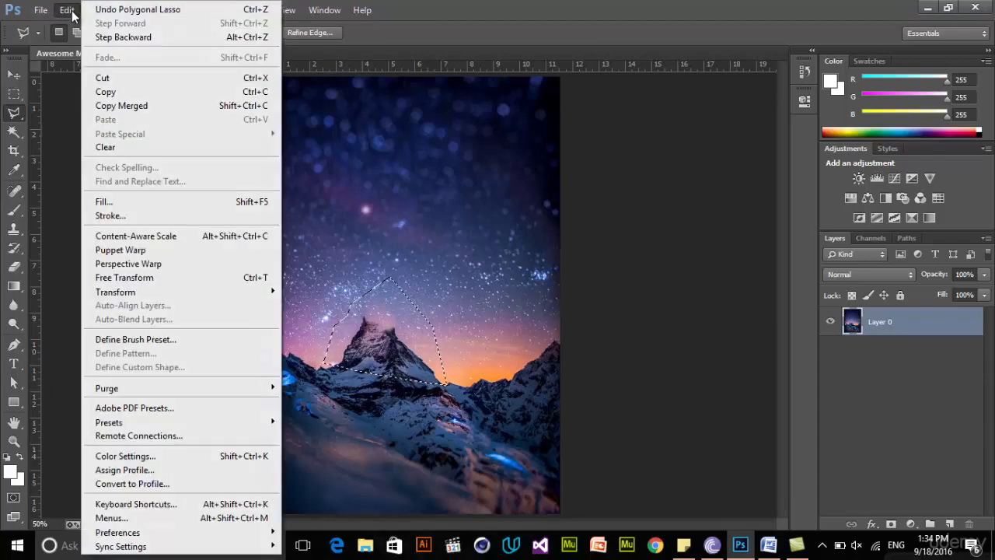
{"action": "left_click", "coordinate": [111, 202]}
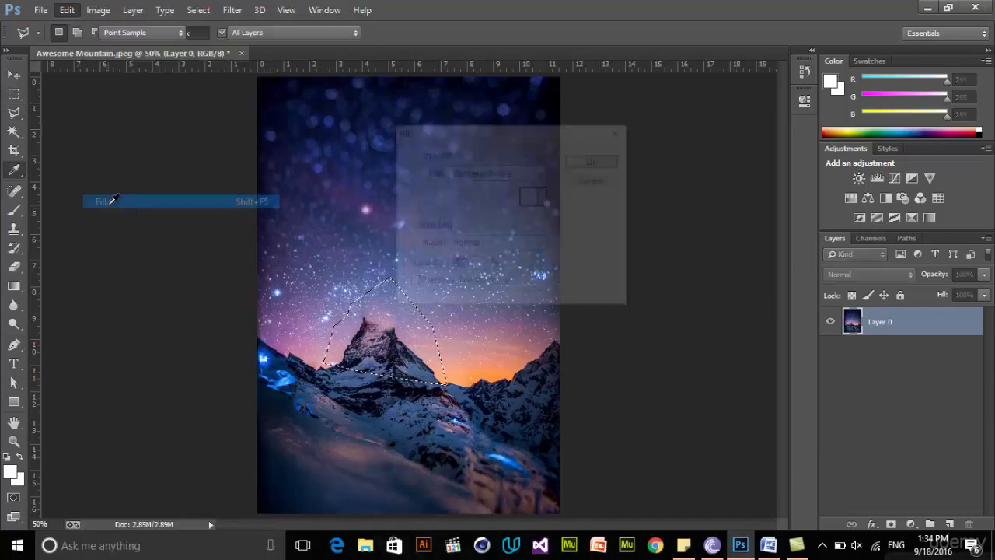
{"action": "left_click_drag", "start_coordinate": [536, 136], "coordinate": [703, 147]}
{"action": "left_click", "coordinate": [664, 173]}
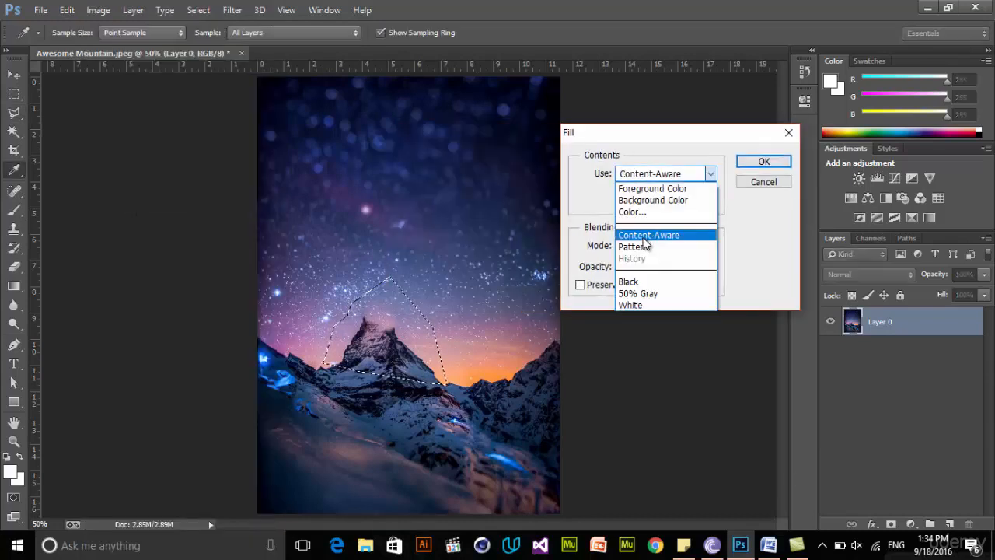
{"action": "left_click", "coordinate": [644, 237]}
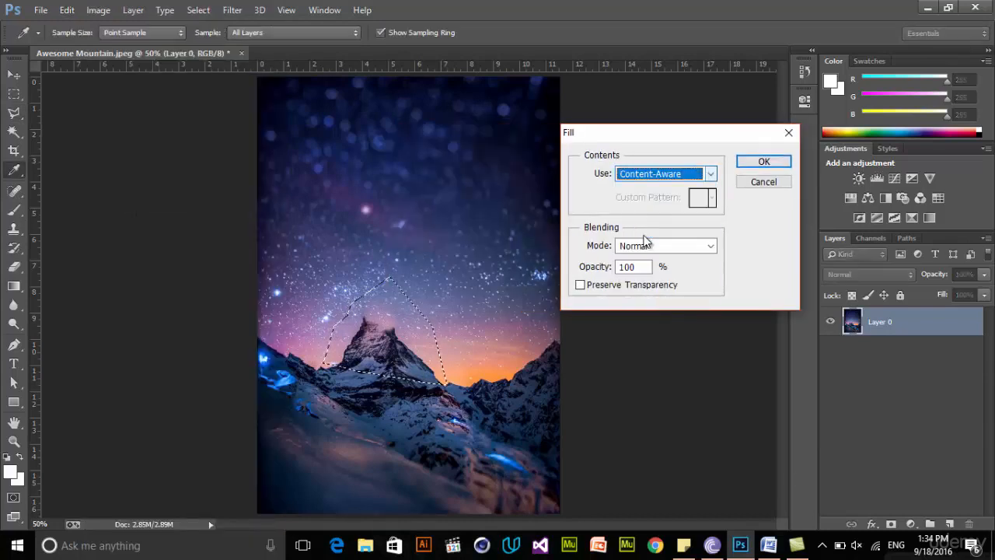
{"action": "left_click", "coordinate": [764, 163]}
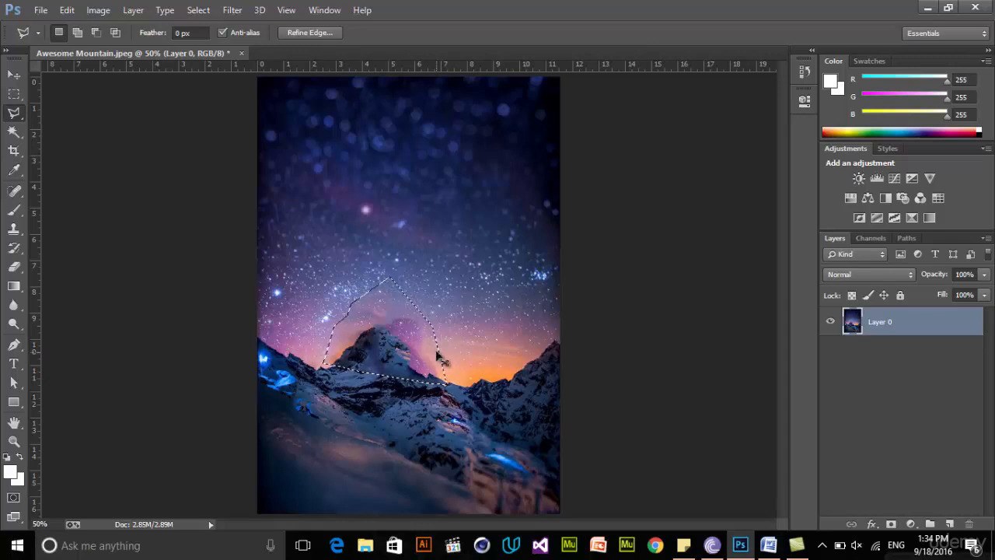
{"action": "key", "text": "ctrl+d"}
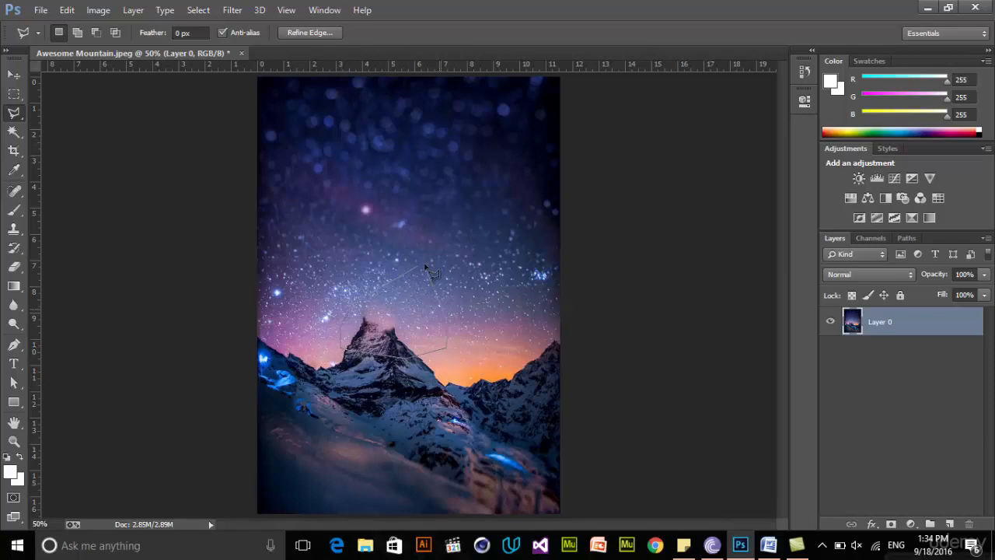
Fill a polygonal selection around the upper part of the mountain peak with Content-Aware contents, then deselect it.
{"action": "left_click", "coordinate": [68, 10]}
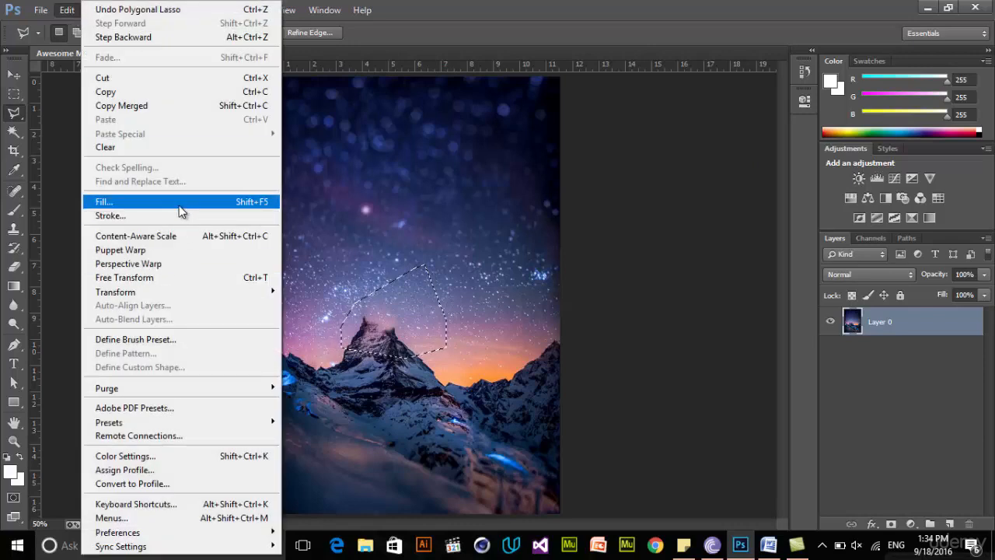
{"action": "left_click", "coordinate": [181, 203]}
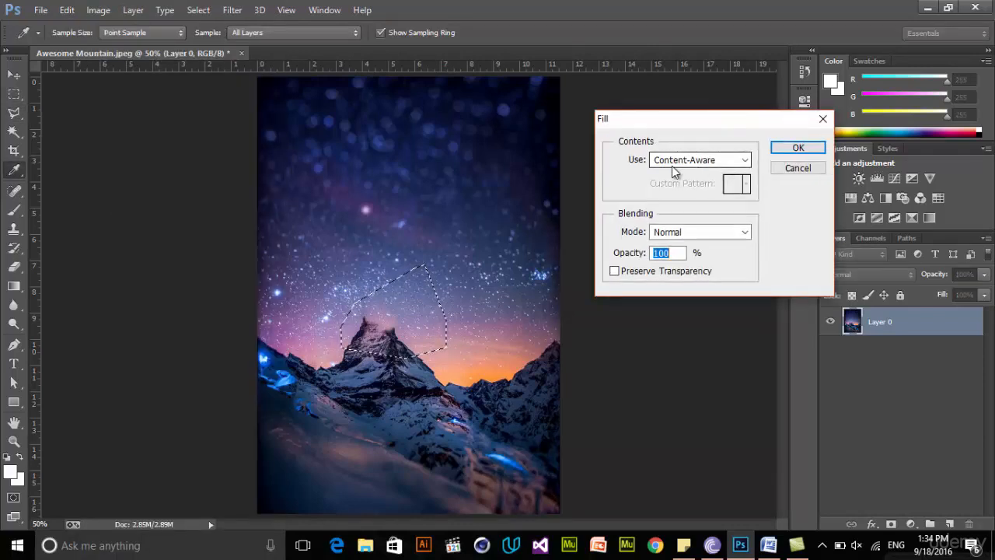
{"action": "left_click", "coordinate": [686, 159]}
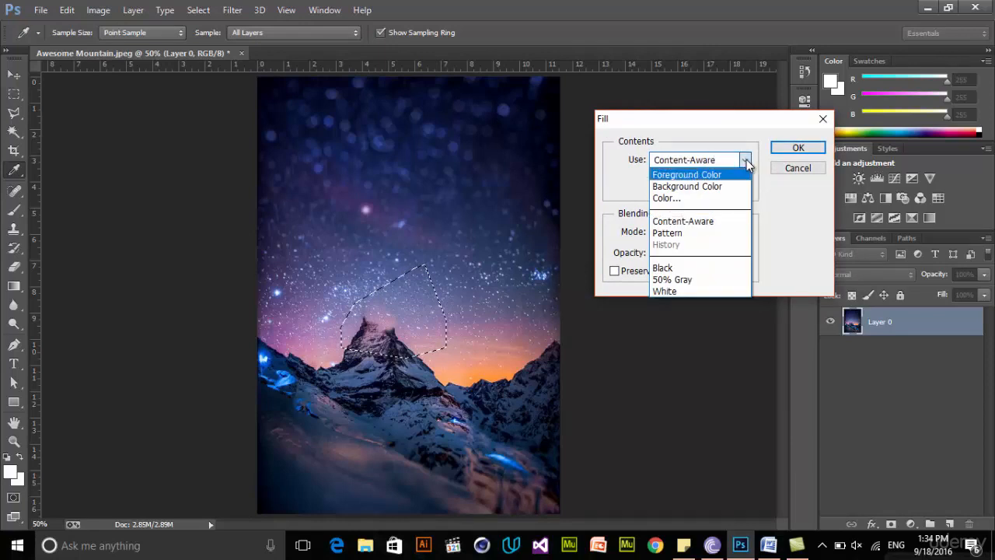
{"action": "left_click", "coordinate": [684, 222]}
{"action": "left_click", "coordinate": [798, 147]}
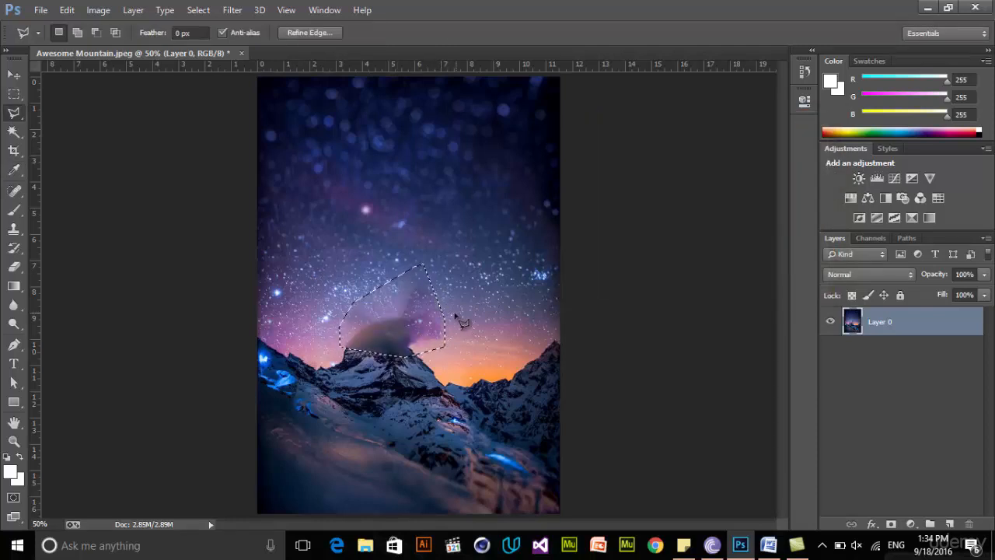
{"action": "left_click_drag", "start_coordinate": [384, 319], "coordinate": [384, 319]}
{"action": "key", "text": "ctrl+d"}
{"action": "key", "text": "Return"}
{"action": "key", "text": "ctrl+d"}
Select the smudged patch of sky up and right of the peak, fill it with Content-Aware at 100% opacity, and deselect.
{"action": "left_click", "coordinate": [460, 297]}
{"action": "left_click", "coordinate": [411, 339]}
{"action": "left_click", "coordinate": [399, 261]}
{"action": "left_click", "coordinate": [67, 9]}
{"action": "left_click", "coordinate": [117, 202]}
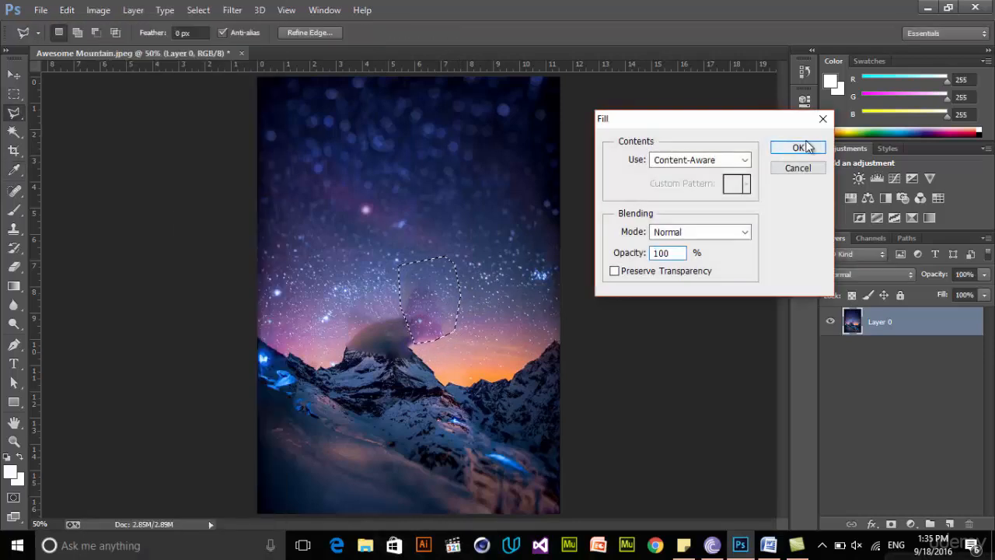
{"action": "left_click", "coordinate": [800, 147]}
{"action": "key", "text": "ctrl+d"}
{"action": "left_click", "coordinate": [461, 299]}
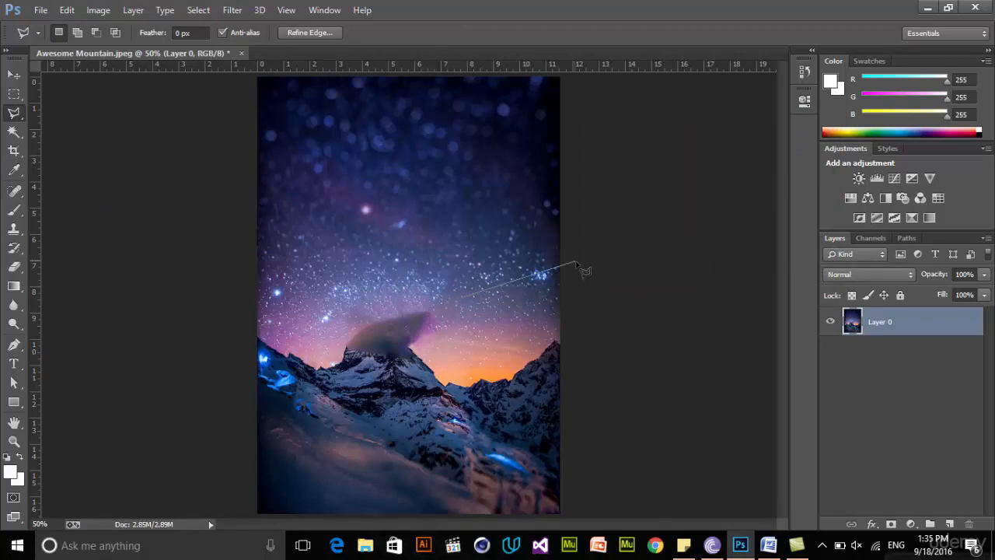
{"action": "double_click", "coordinate": [438, 296]}
{"action": "left_click", "coordinate": [491, 215]}
Select the dark smudge above the mountain peak with a polygonal outline and fill it with Content-Aware at 100% opacity.
{"action": "left_click", "coordinate": [362, 335]}
{"action": "left_click", "coordinate": [411, 342]}
{"action": "left_click", "coordinate": [443, 338]}
{"action": "left_click", "coordinate": [445, 315]}
{"action": "left_click", "coordinate": [433, 300]}
{"action": "left_click", "coordinate": [342, 329]}
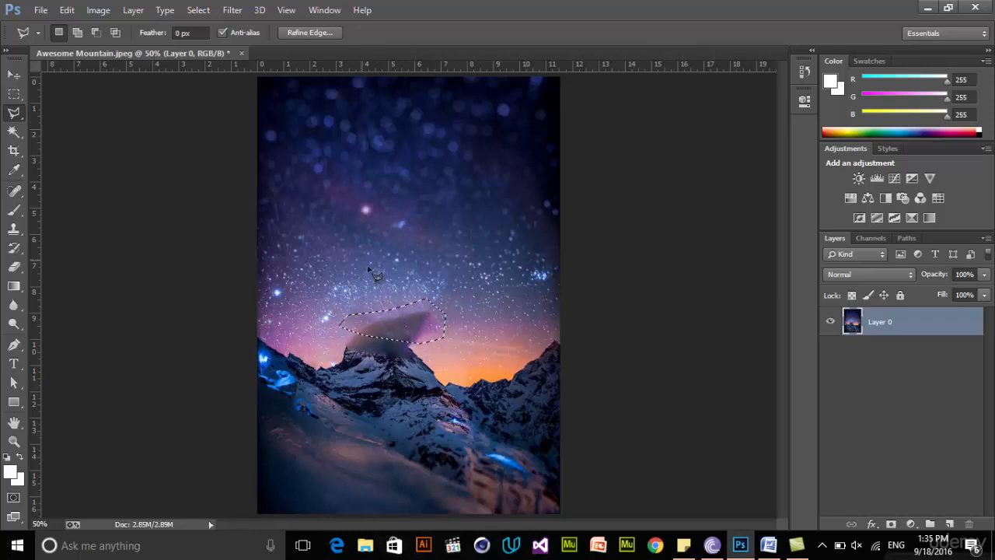
{"action": "left_click", "coordinate": [67, 11]}
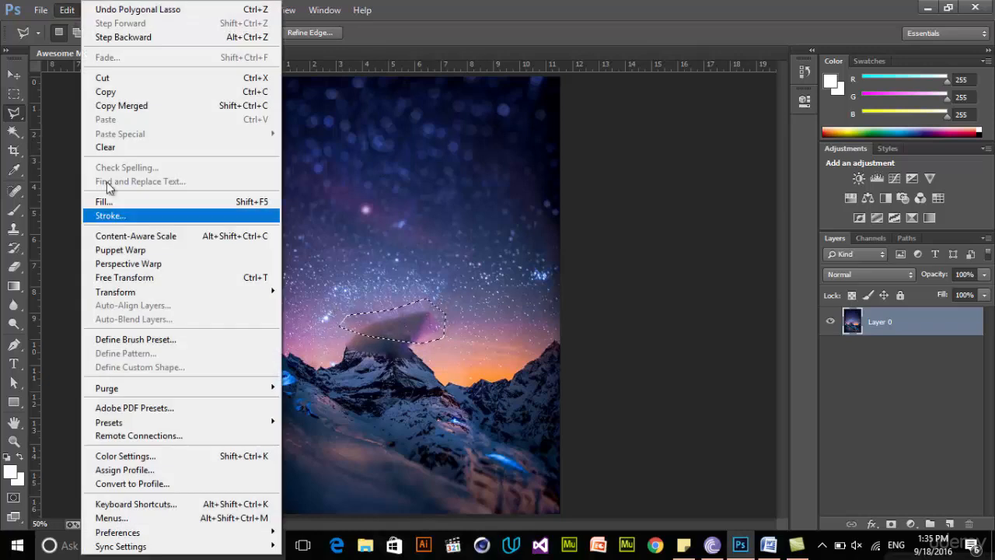
{"action": "left_click", "coordinate": [167, 202]}
{"action": "left_click_drag", "start_coordinate": [650, 116], "coordinate": [597, 109]}
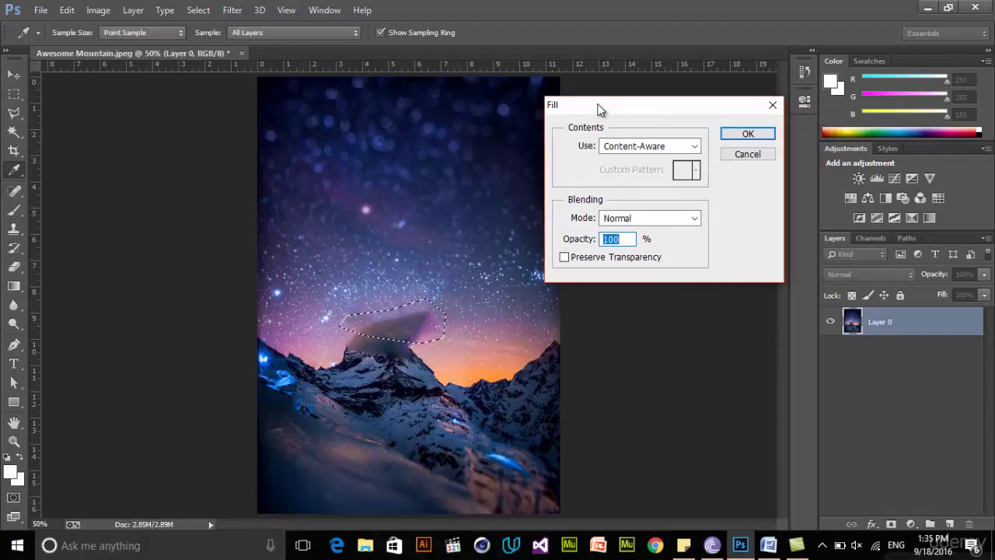
{"action": "left_click", "coordinate": [746, 134]}
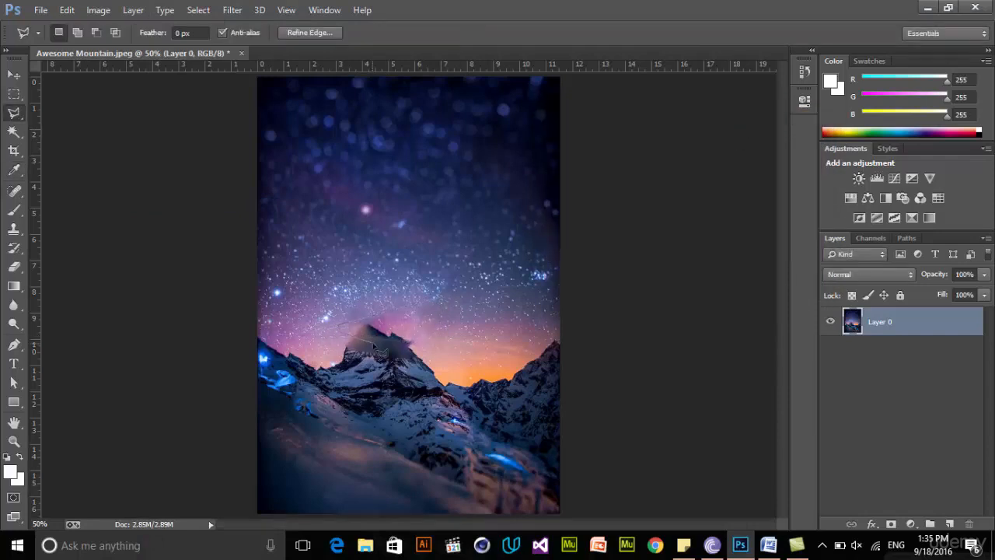
Outline the remaining smudged tip of the peak, fill it with Content-Aware contents, and deselect.
{"action": "left_click", "coordinate": [410, 308]}
{"action": "left_click", "coordinate": [411, 309]}
{"action": "left_click", "coordinate": [338, 322]}
{"action": "left_click", "coordinate": [330, 346]}
{"action": "left_click", "coordinate": [344, 354]}
{"action": "left_click", "coordinate": [406, 343]}
{"action": "left_click", "coordinate": [426, 338]}
{"action": "left_click", "coordinate": [430, 318]}
{"action": "left_click", "coordinate": [413, 308]}
{"action": "left_click", "coordinate": [67, 10]}
{"action": "left_click", "coordinate": [151, 200]}
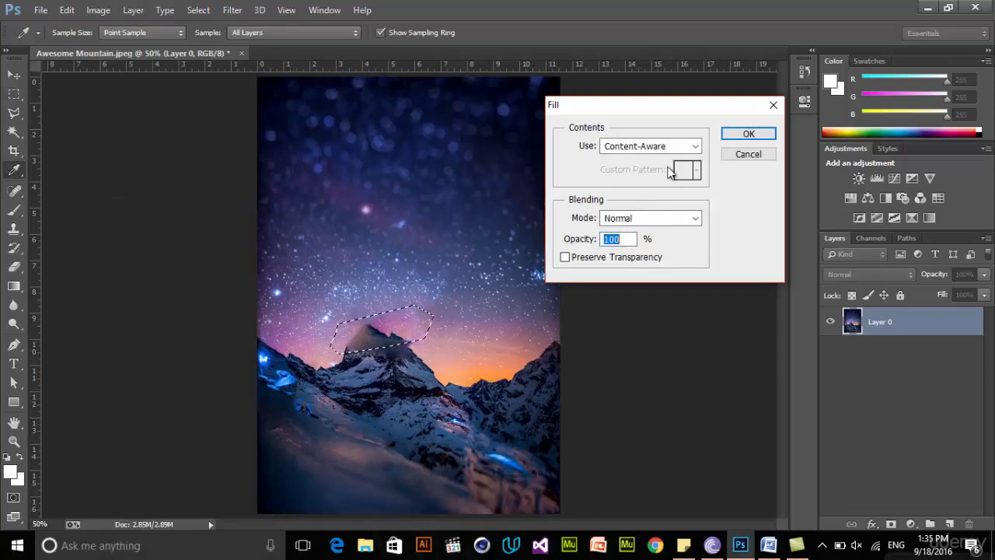
{"action": "left_click", "coordinate": [749, 134]}
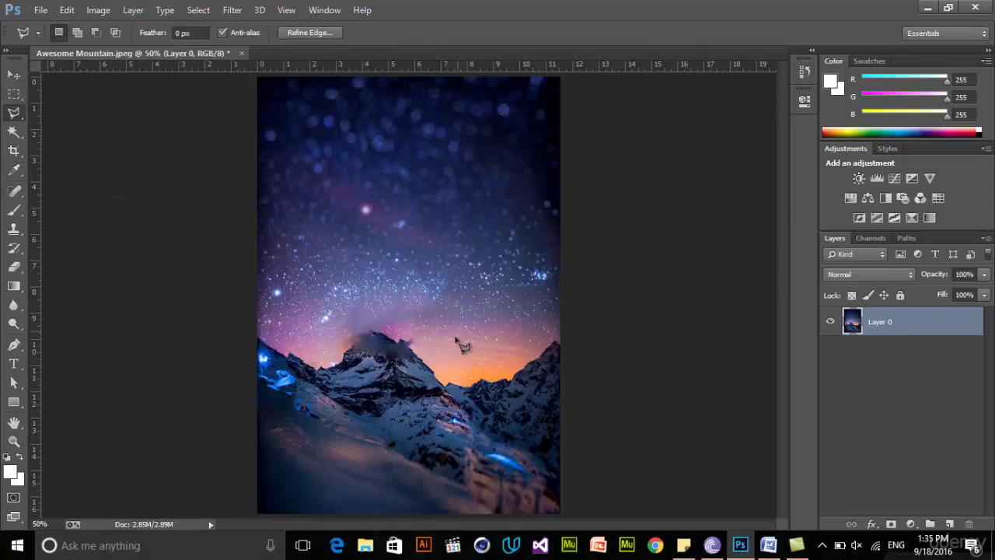
{"action": "double_click", "coordinate": [423, 320]}
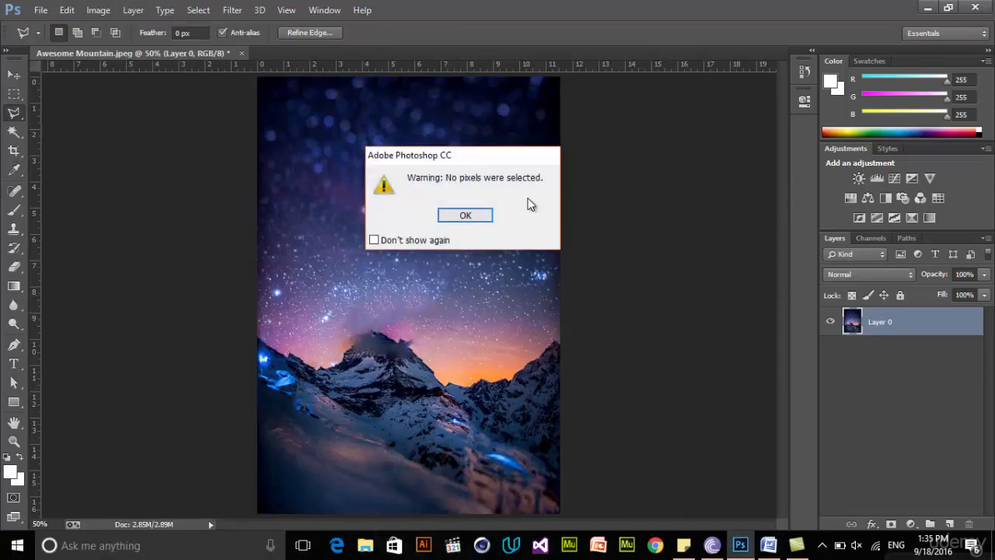
{"action": "left_click", "coordinate": [465, 215]}
Touch up the ragged upper edge of the mountain peak using the Clone Stamp tool.
{"action": "left_click", "coordinate": [13, 230]}
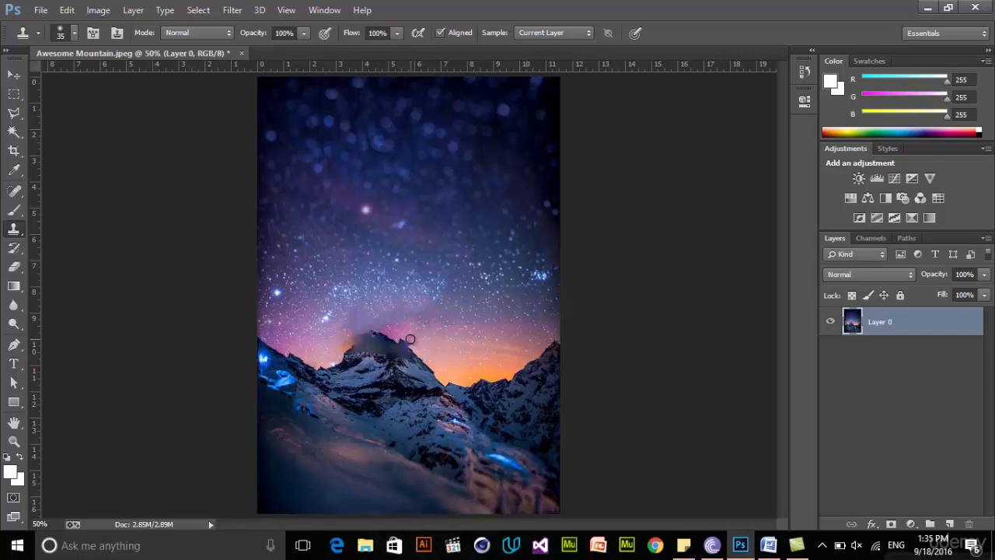
{"action": "left_click_drag", "start_coordinate": [407, 340], "coordinate": [382, 332]}
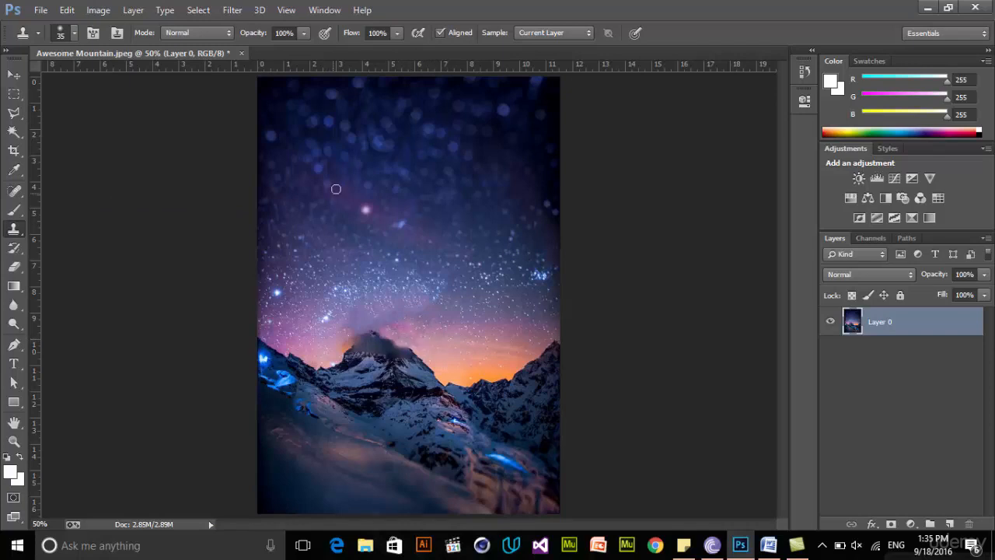
Open Michigan.jpg from the Downloads folder.
{"action": "left_click", "coordinate": [40, 10]}
{"action": "left_click", "coordinate": [47, 38]}
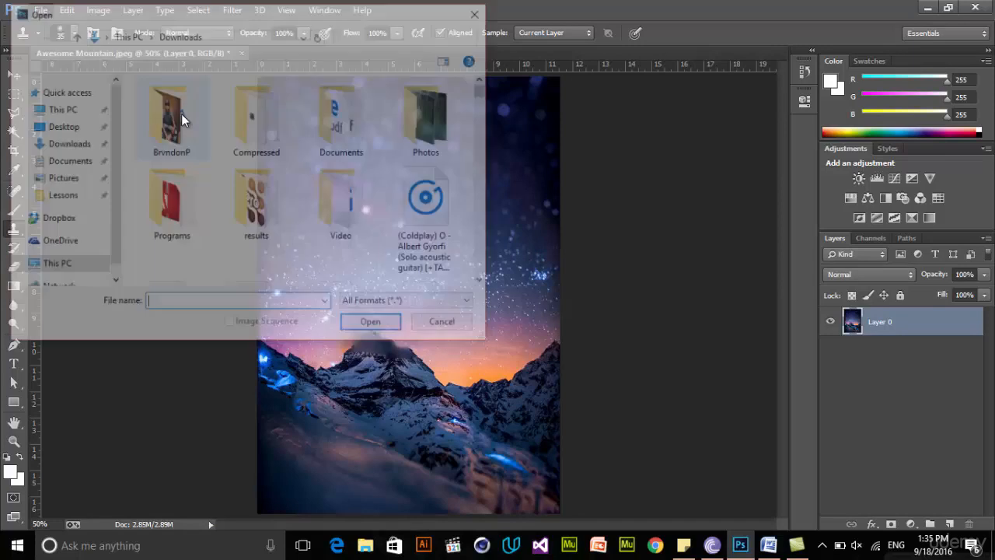
{"action": "left_click_drag", "start_coordinate": [479, 90], "coordinate": [484, 202]}
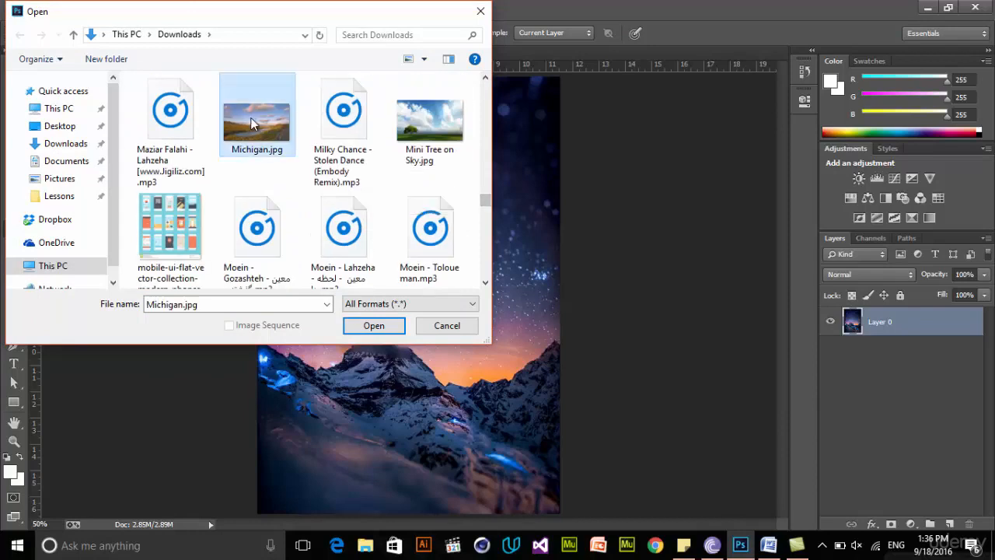
{"action": "double_click", "coordinate": [253, 125]}
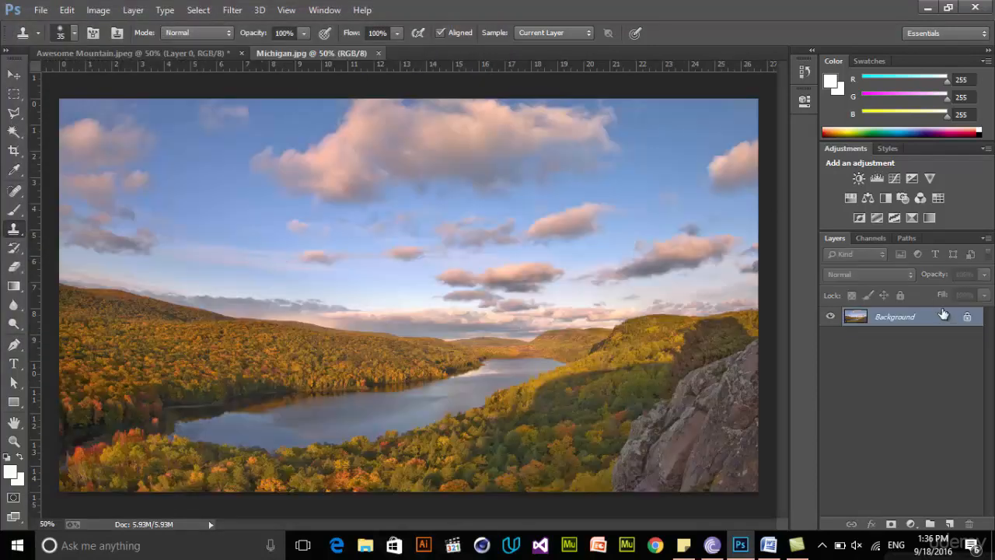
Convert the Michigan photo's Background into a regular layer named Layer 0 and switch to the Polygonal Lasso tool.
{"action": "double_click", "coordinate": [944, 316]}
{"action": "left_click", "coordinate": [615, 171]}
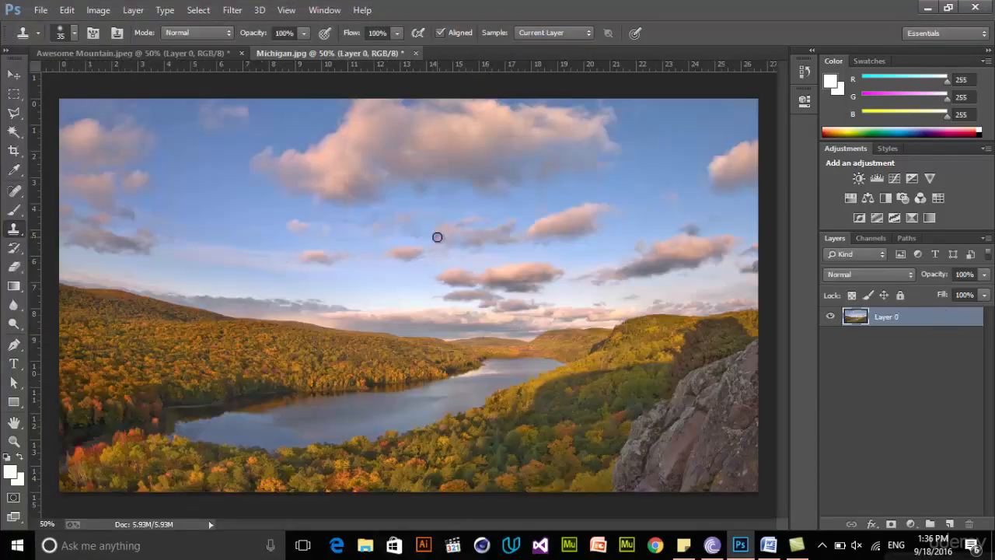
{"action": "left_click", "coordinate": [14, 113]}
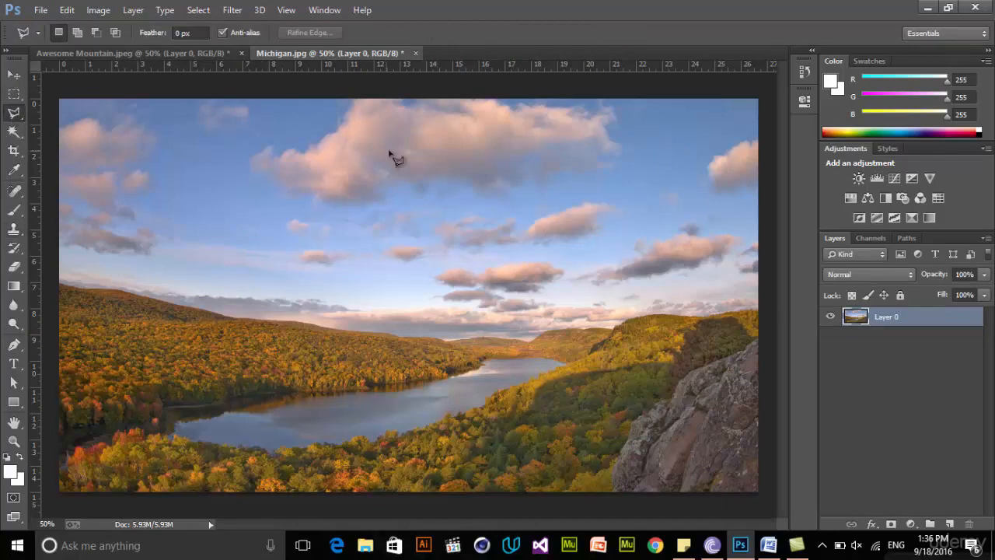
{"action": "left_click", "coordinate": [220, 147]}
{"action": "left_click", "coordinate": [270, 125]}
{"action": "left_click", "coordinate": [268, 107]}
{"action": "left_click", "coordinate": [214, 91]}
{"action": "left_click", "coordinate": [175, 126]}
{"action": "left_click", "coordinate": [222, 151]}
{"action": "key", "text": "ctrl+d"}
Select the small pink cloud below the left end of the large cloud, fill it with Content-Aware contents, and deselect.
{"action": "left_click", "coordinate": [284, 211]}
{"action": "left_click", "coordinate": [249, 225]}
{"action": "left_click", "coordinate": [273, 246]}
{"action": "left_click", "coordinate": [332, 250]}
{"action": "left_click", "coordinate": [338, 232]}
{"action": "left_click", "coordinate": [285, 212]}
{"action": "left_click", "coordinate": [62, 9]}
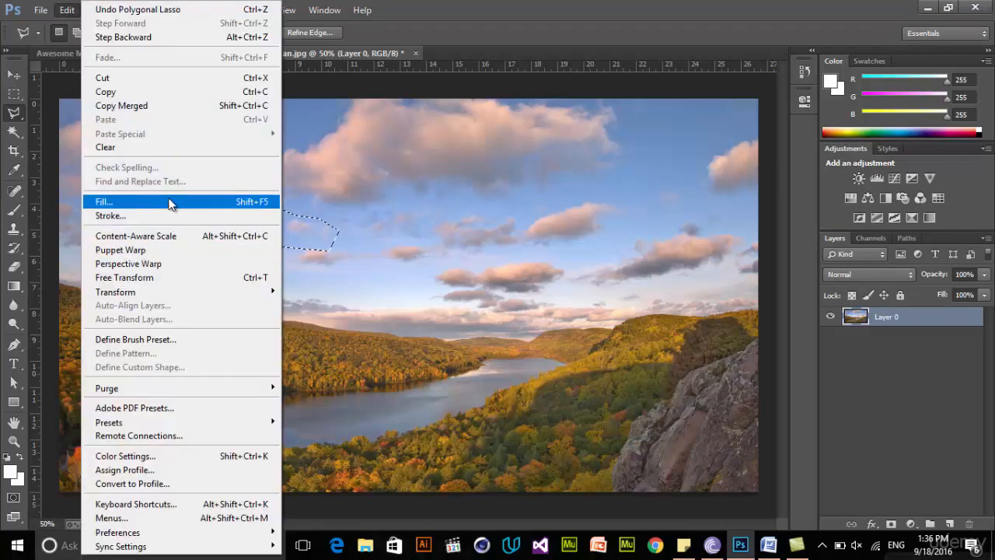
{"action": "left_click", "coordinate": [108, 197]}
{"action": "left_click", "coordinate": [748, 133]}
{"action": "left_click", "coordinate": [334, 259]}
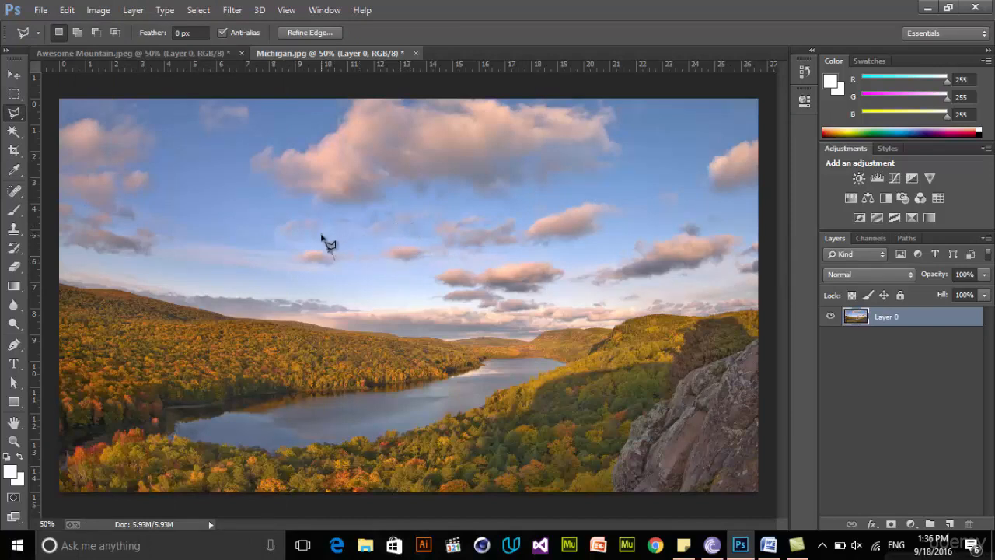
{"action": "double_click", "coordinate": [347, 262]}
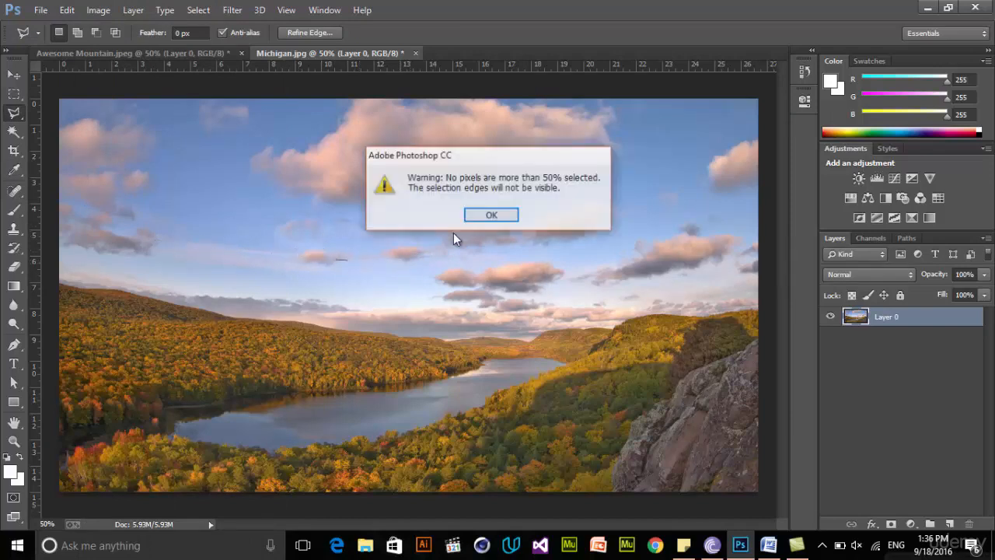
{"action": "left_click", "coordinate": [495, 217]}
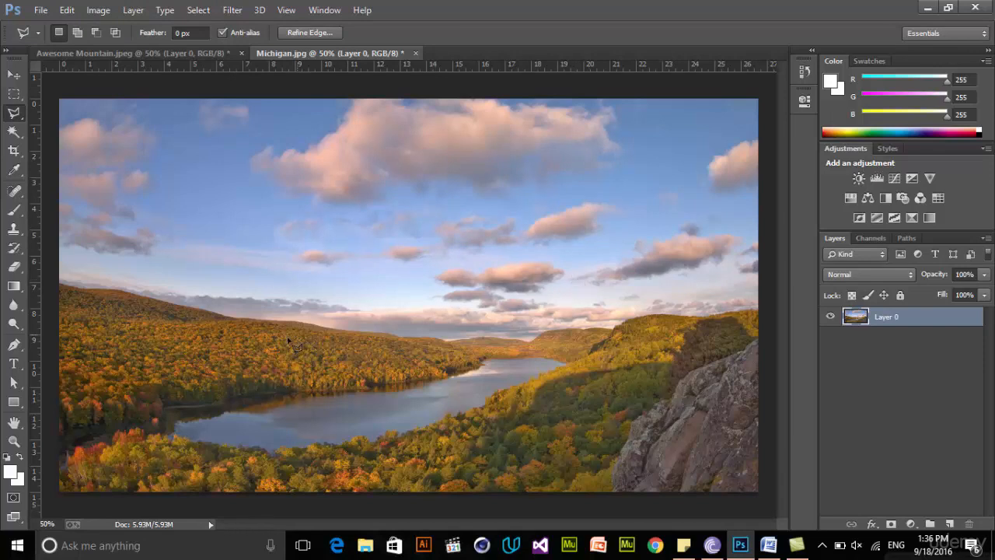
Select the faint tiny cloud just left of the right-hand cloud, fill it with Content-Aware at 100% opacity, and deselect.
{"action": "left_click", "coordinate": [663, 210]}
{"action": "left_click", "coordinate": [682, 187]}
{"action": "left_click", "coordinate": [664, 182]}
{"action": "left_click", "coordinate": [646, 193]}
{"action": "left_click", "coordinate": [654, 209]}
{"action": "left_click", "coordinate": [662, 210]}
{"action": "left_click", "coordinate": [67, 10]}
{"action": "left_click", "coordinate": [125, 201]}
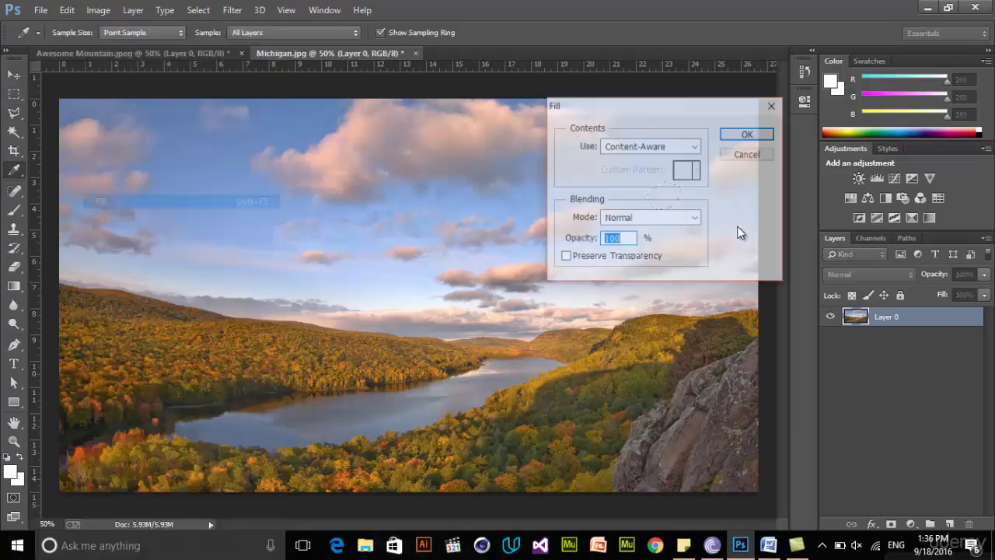
{"action": "left_click", "coordinate": [747, 137]}
{"action": "key", "text": "ctrl+d"}
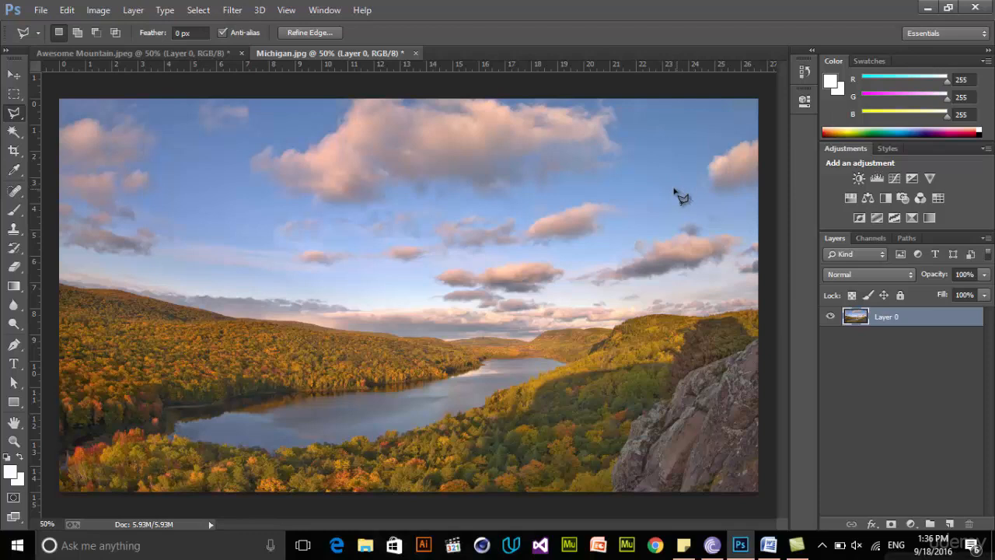
Clear the stray polygonal selection in the sky and switch to the Move tool.
{"action": "left_click", "coordinate": [688, 200]}
{"action": "double_click", "coordinate": [517, 143]}
{"action": "left_click", "coordinate": [464, 215]}
{"action": "left_click", "coordinate": [14, 75]}
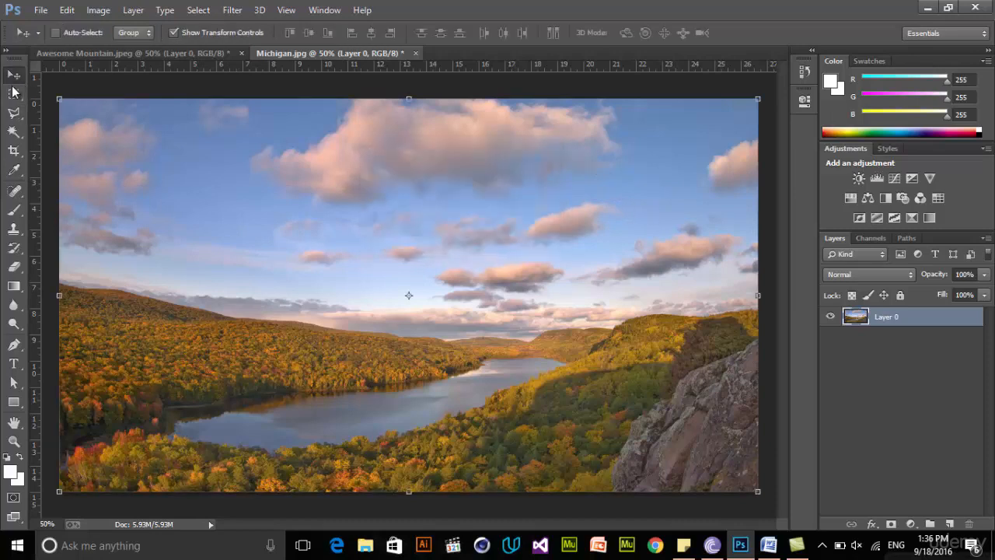